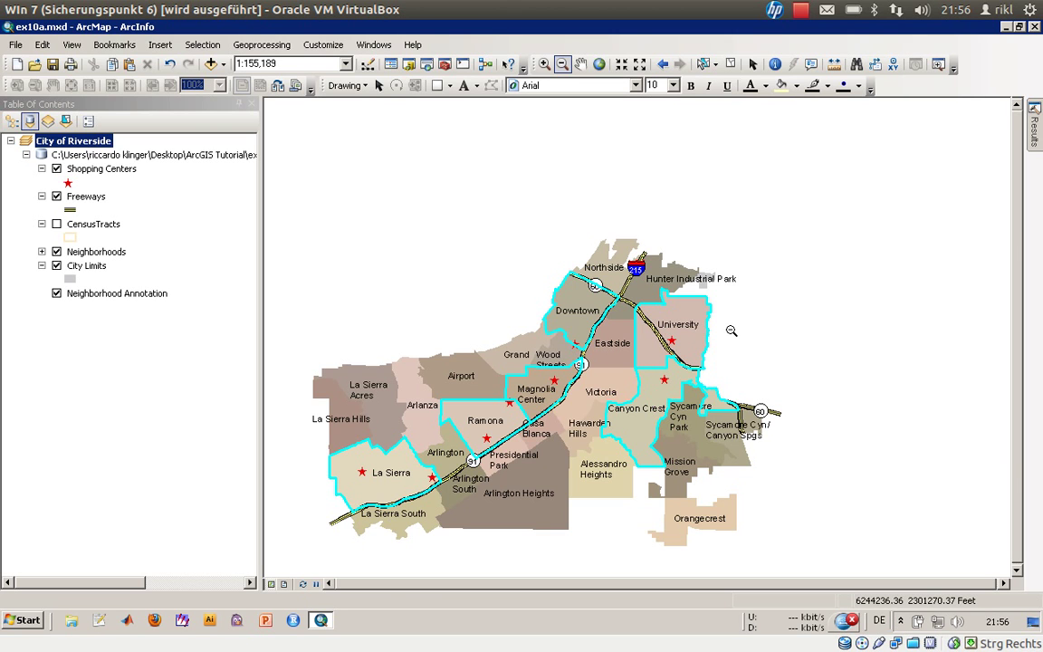
Step: Select the Shopping Centers layer in the Table of Contents of the Riverside map
left_click(78, 165)
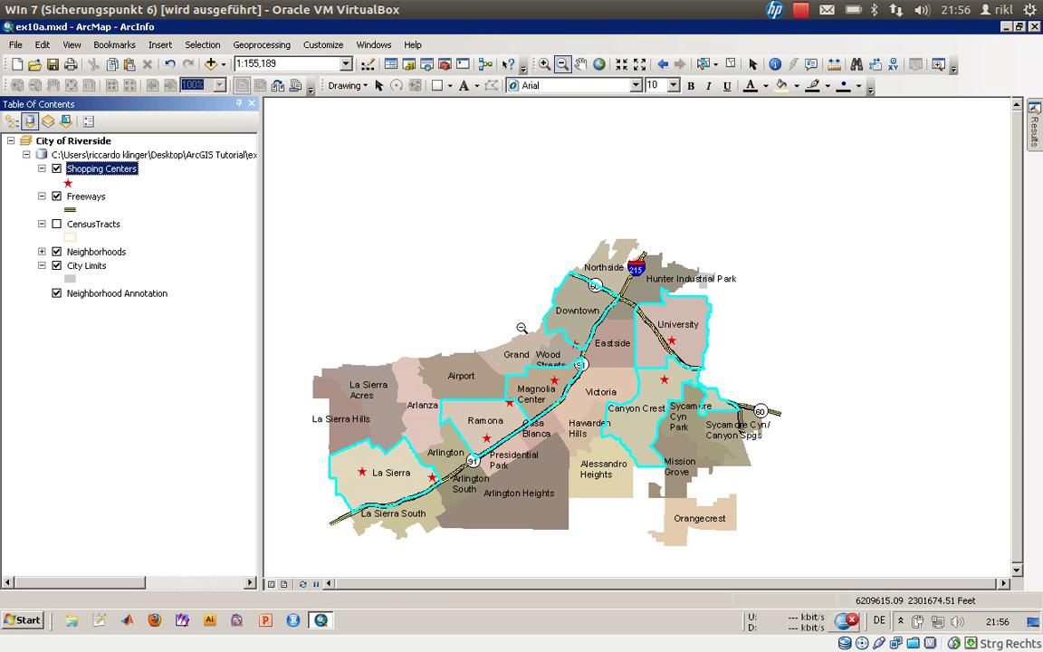
Step: Reveal the Buffer tool under Analysis Tools > Proximity in ArcToolbox and close the Search window
left_click(444, 67)
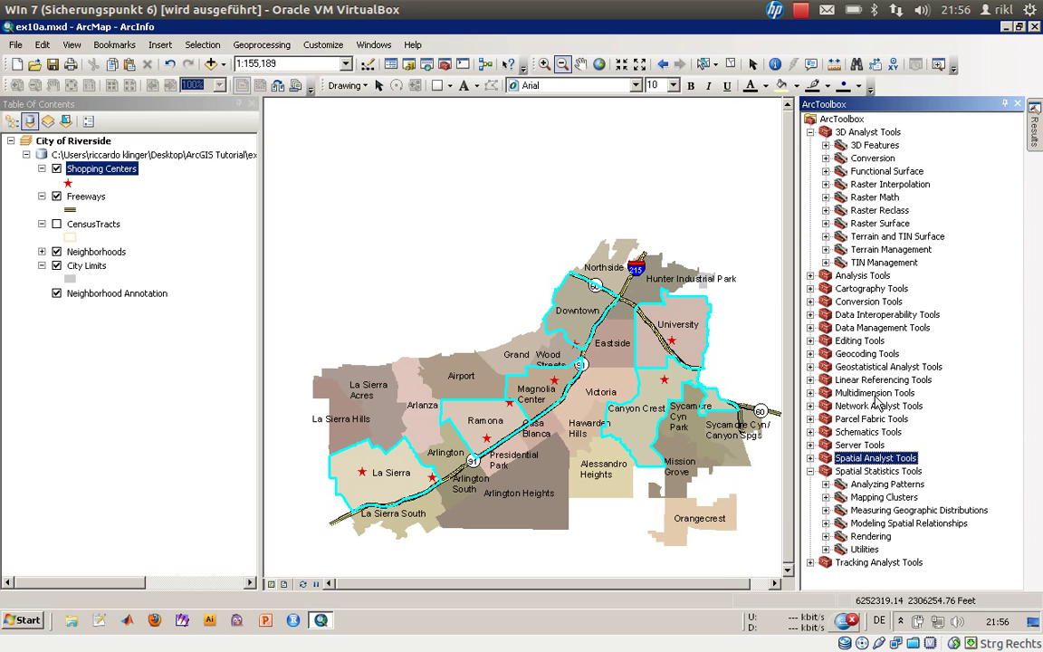
left_click(810, 132)
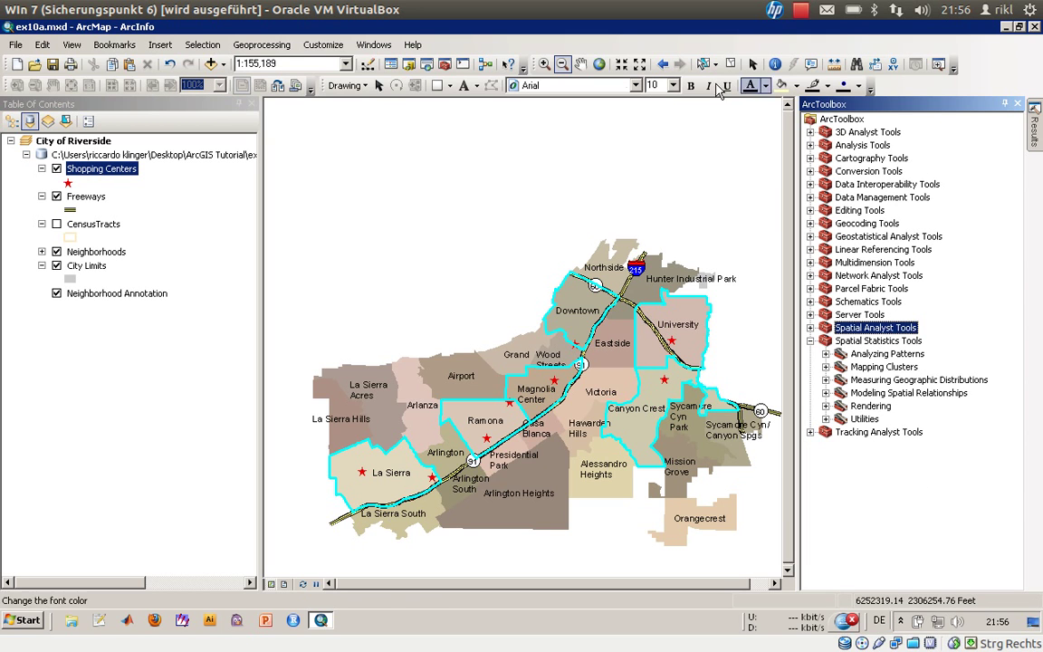
left_click(425, 69)
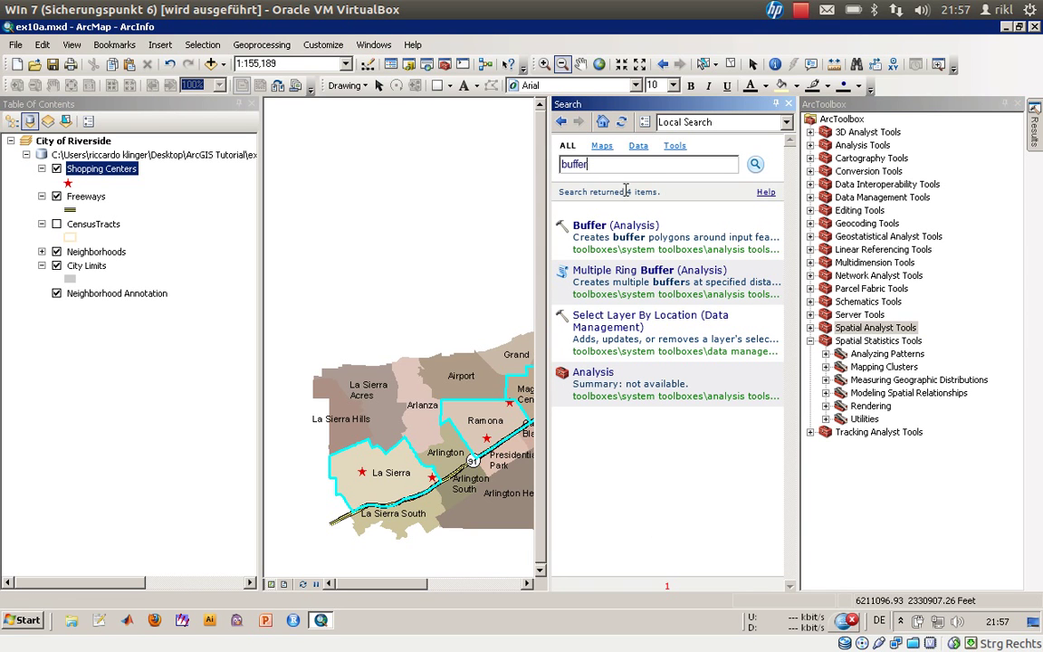
mouse_move(631, 234)
left_click(811, 144)
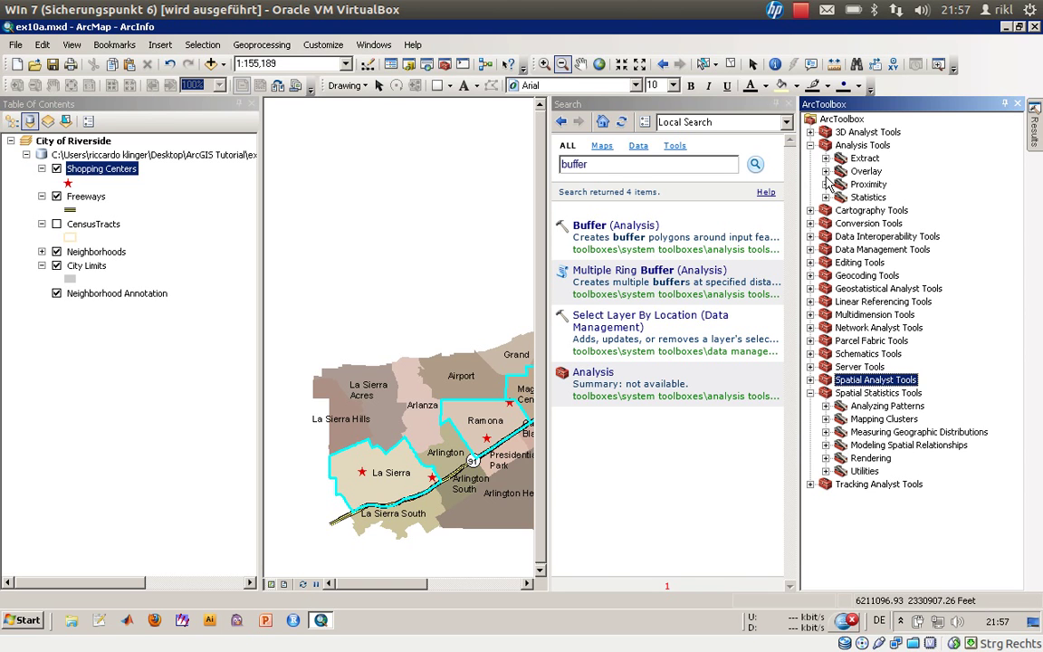
left_click(826, 183)
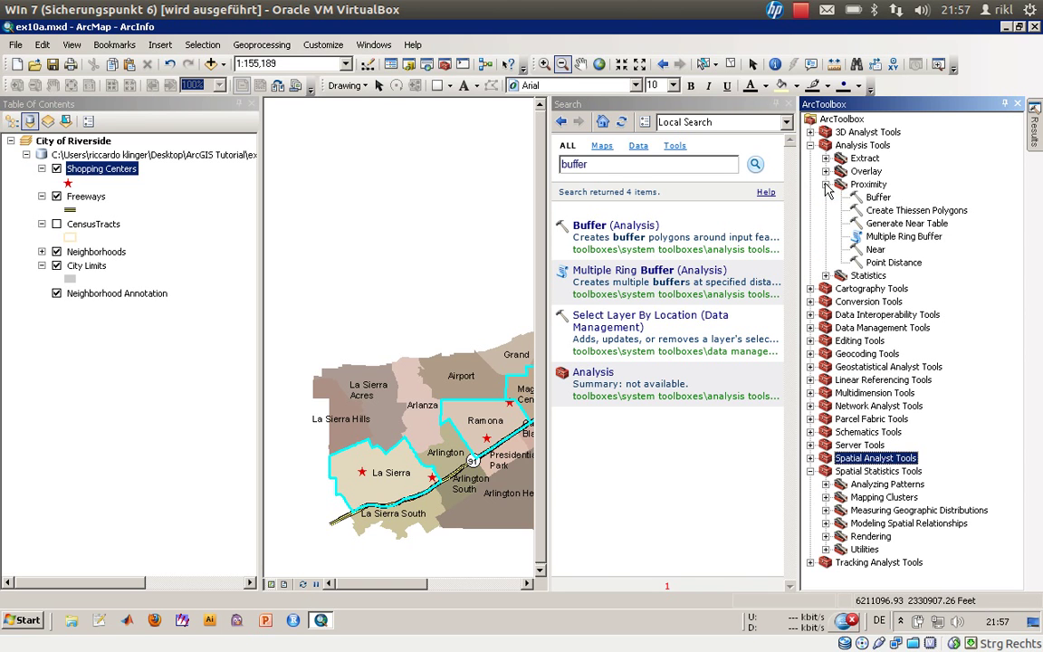
left_click(881, 198)
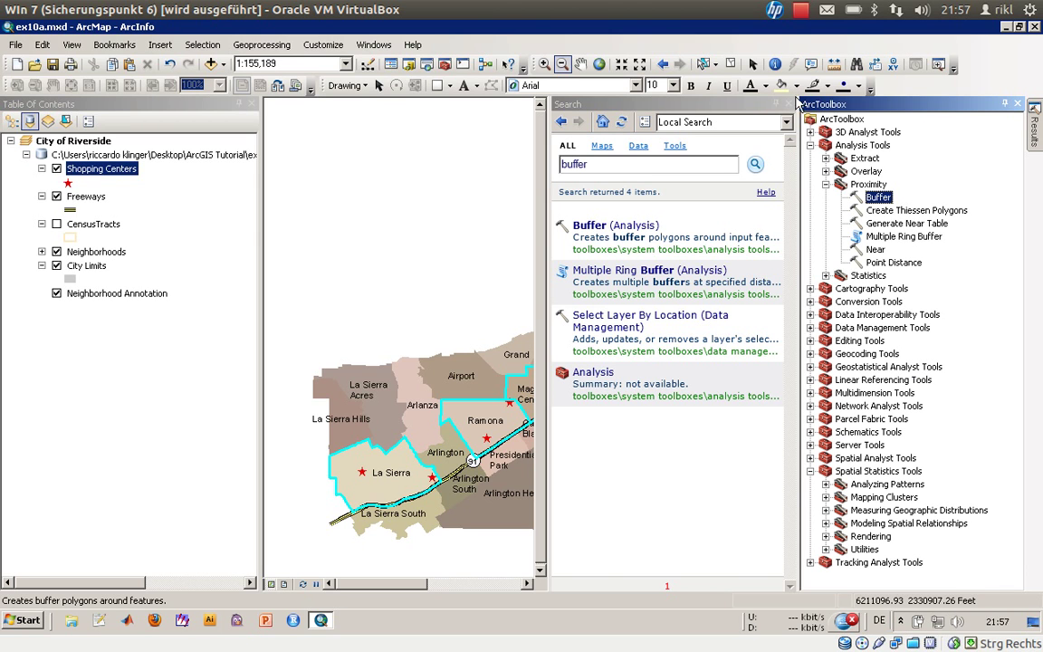
left_click(714, 103)
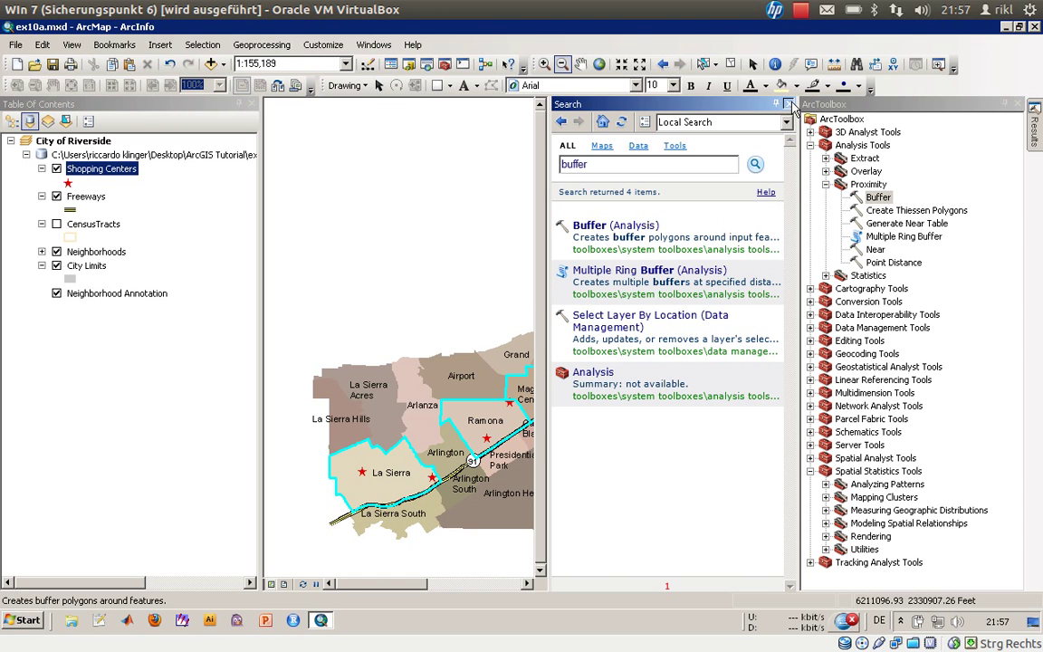
left_click(787, 104)
Step: Open the Buffer tool and set Shopping Centers as its input features
double_click(869, 197)
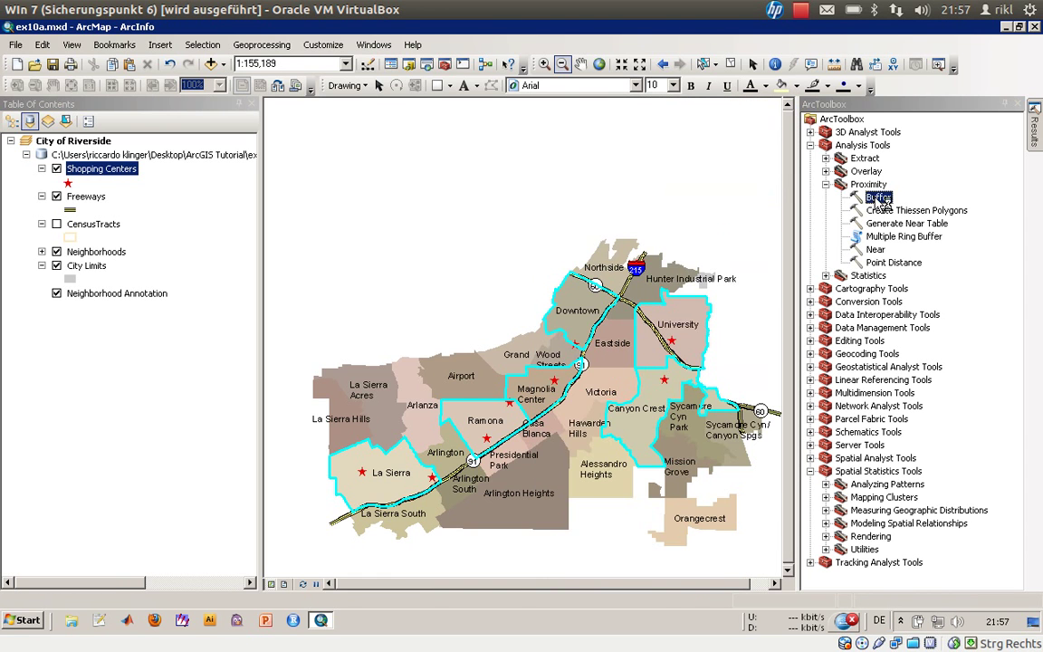
left_click_drag(280, 135, 400, 99)
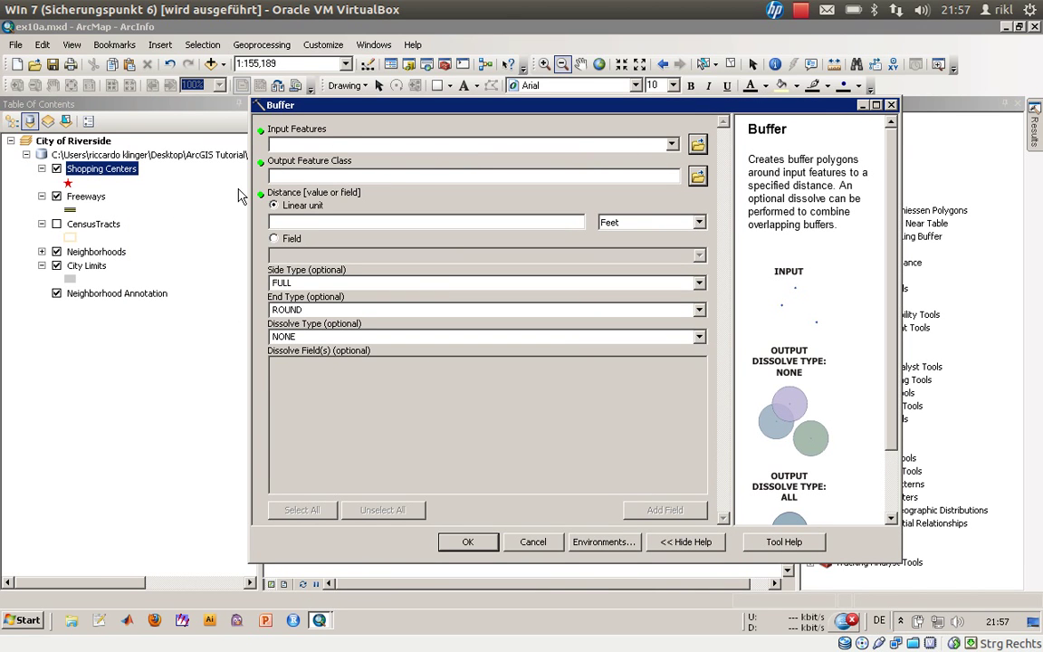
left_click_drag(99, 165, 321, 154)
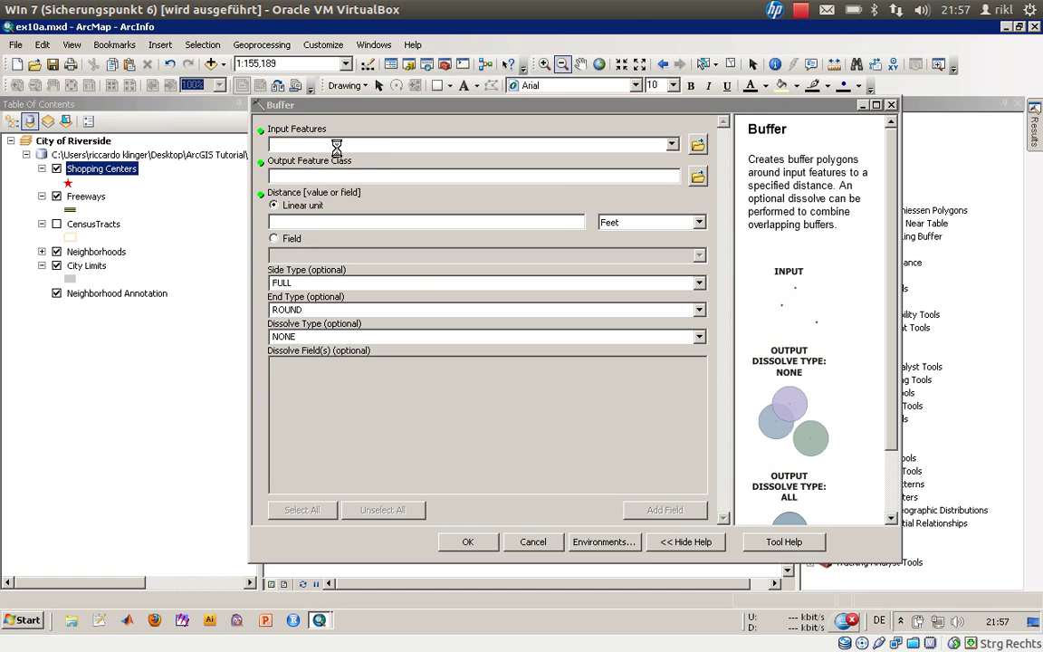
Step: Set the buffer output to areas_around_shops.shp in the MyData folder
left_click(640, 176)
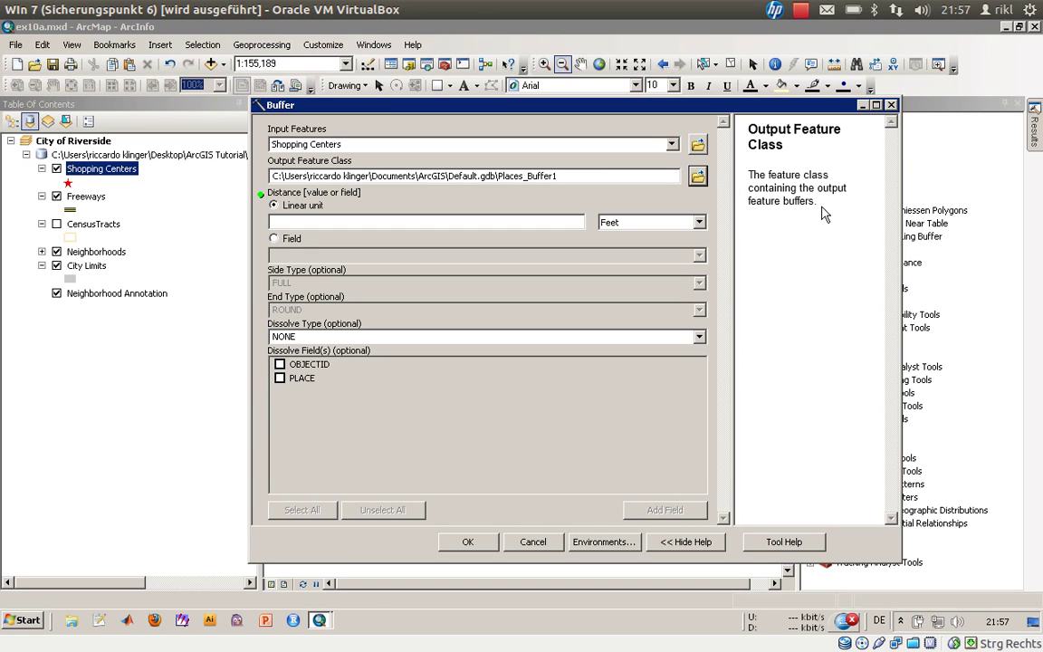
left_click(698, 176)
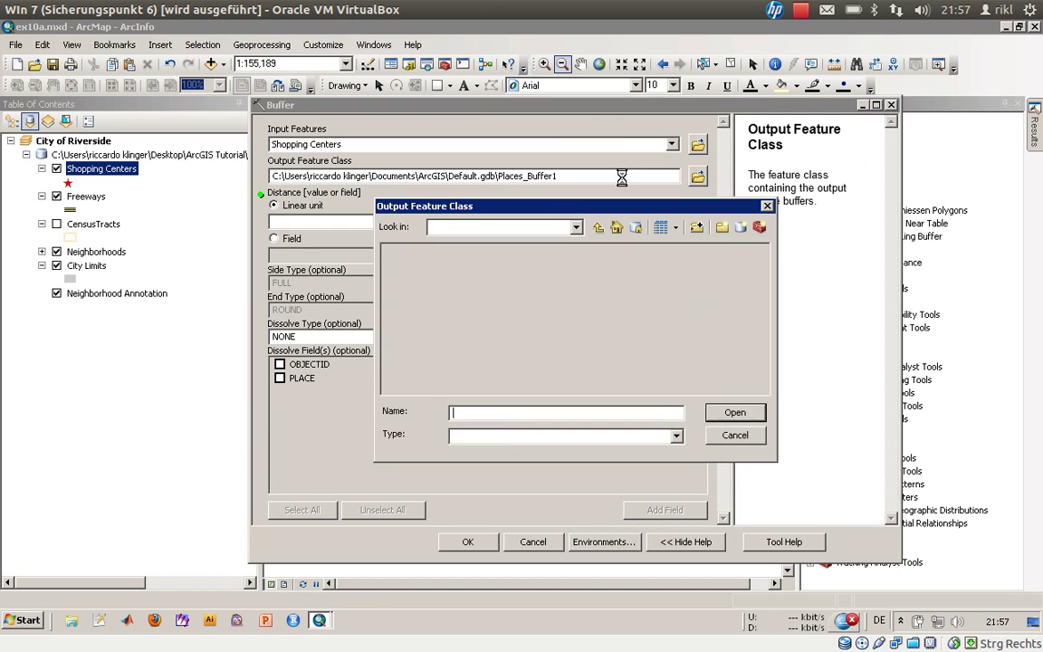
left_click(409, 251)
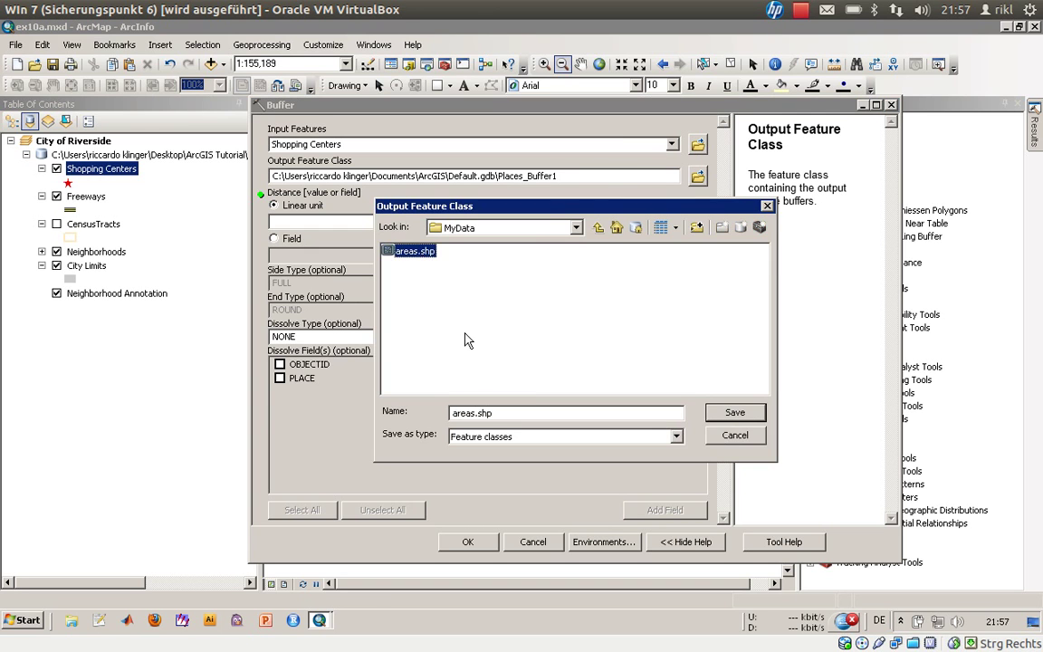
left_click(476, 412)
type("_ar")
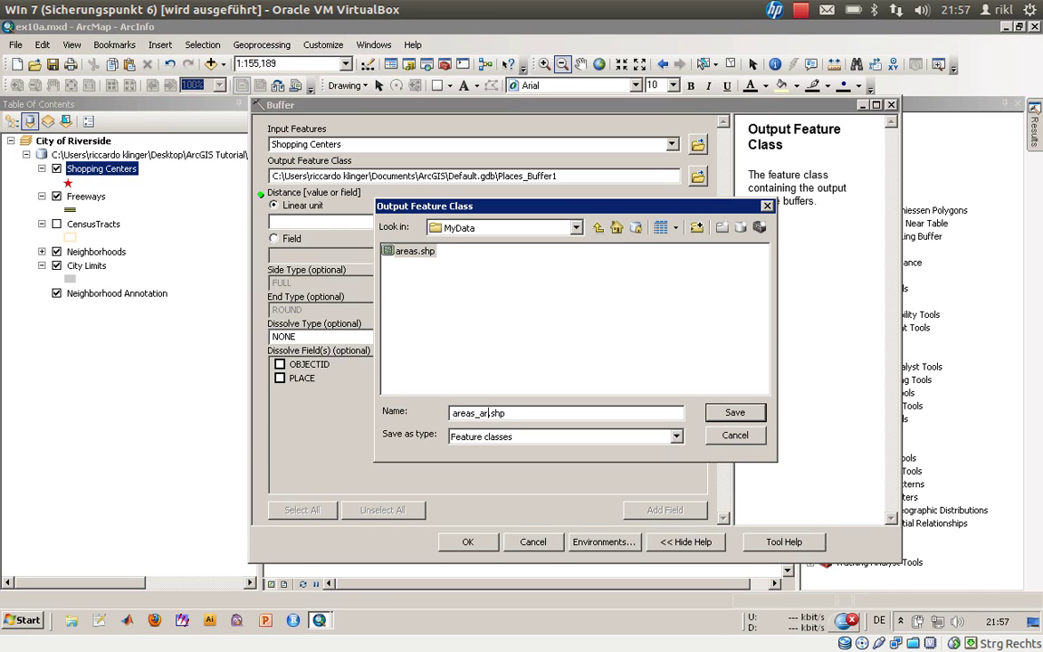
type("ound.shp")
key("BackSpace")
key("BackSpace")
key("BackSpace")
key("BackSpace")
type("_shops")
key("Return")
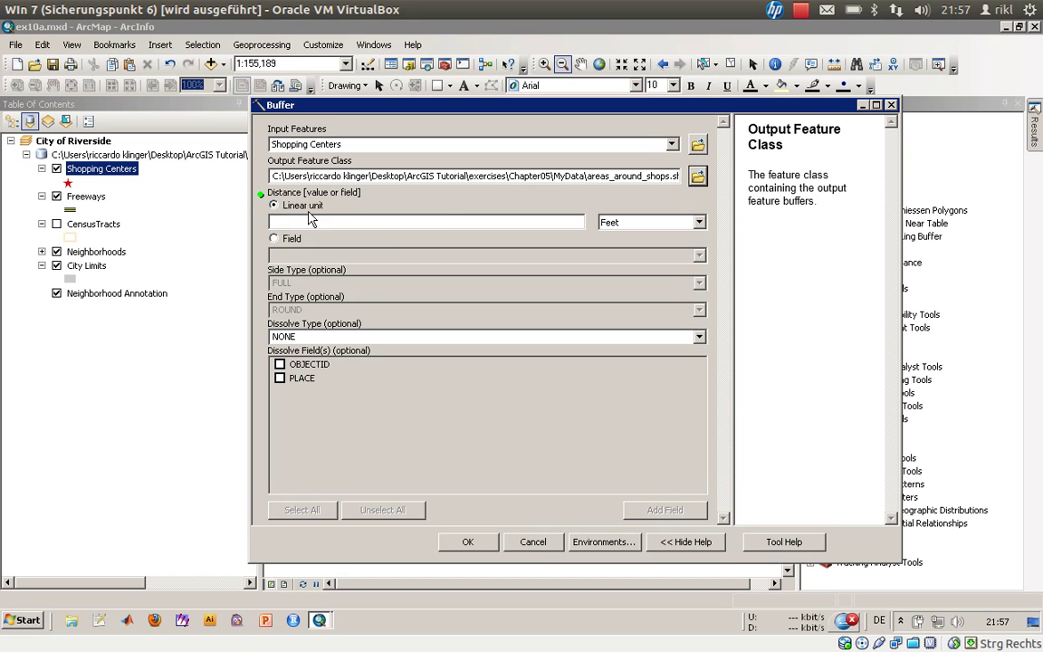
Step: Set the buffer distance to a linear unit of 1000 Meters
left_click(484, 221)
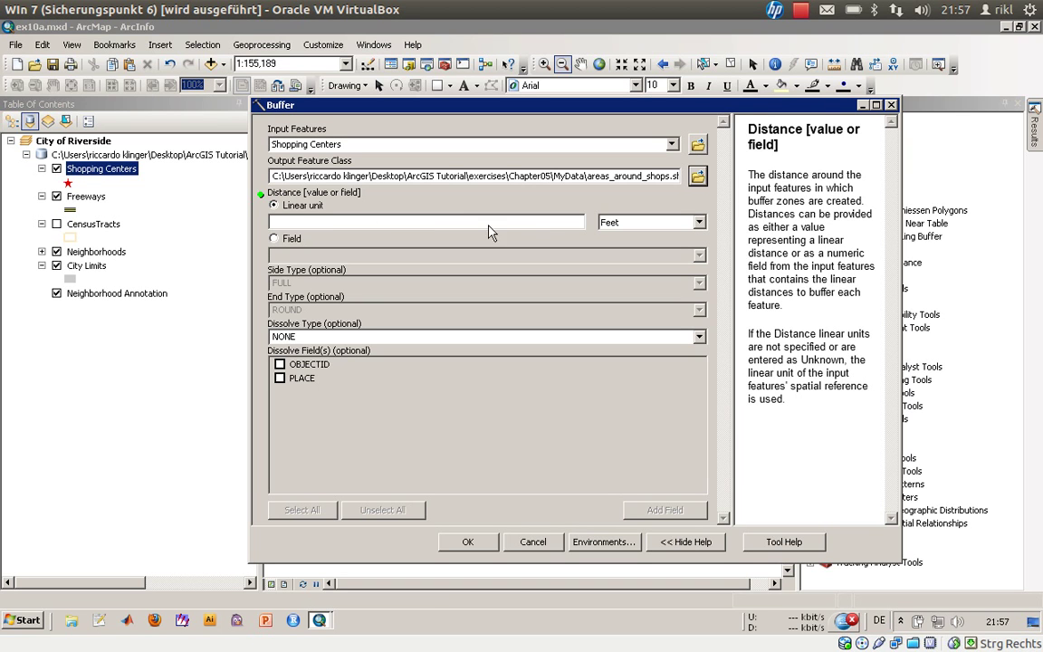
left_click(273, 238)
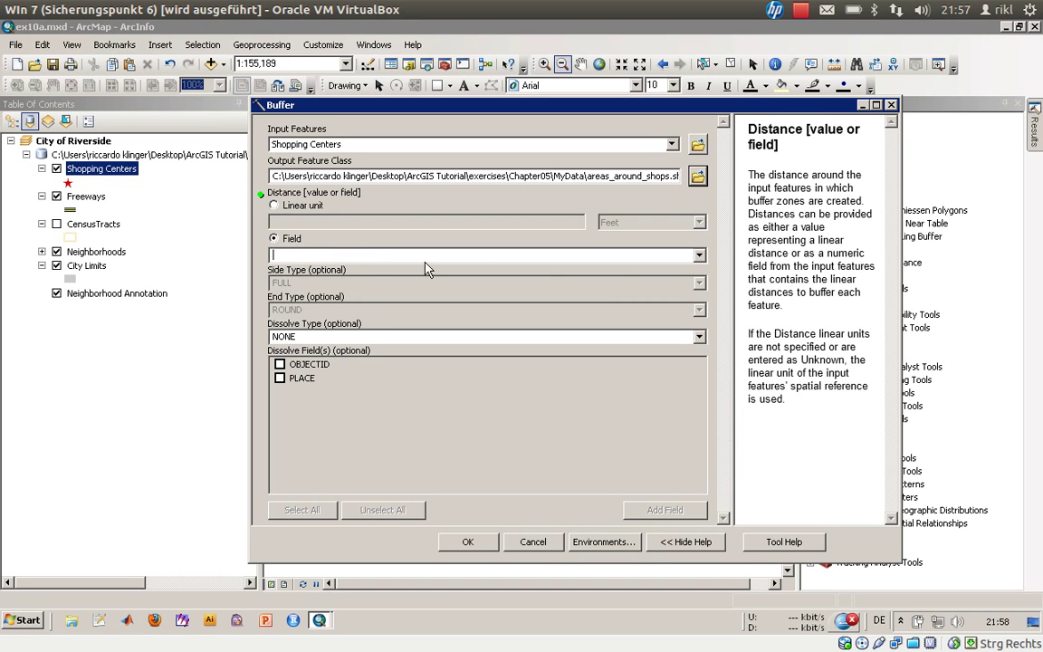
left_click(629, 255)
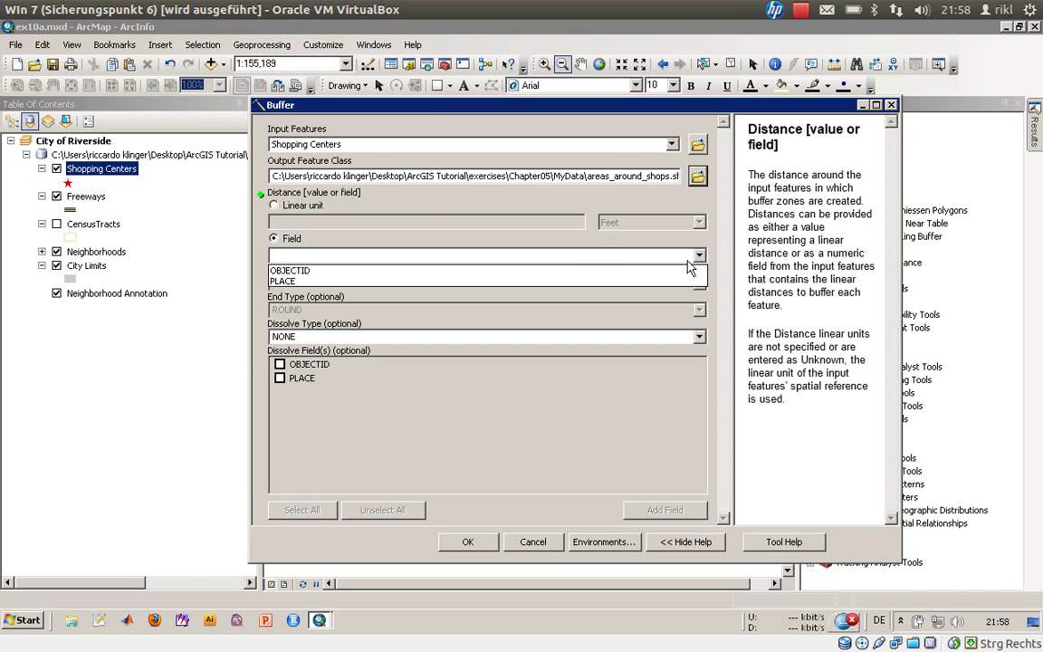
left_click(294, 210)
left_click(286, 207)
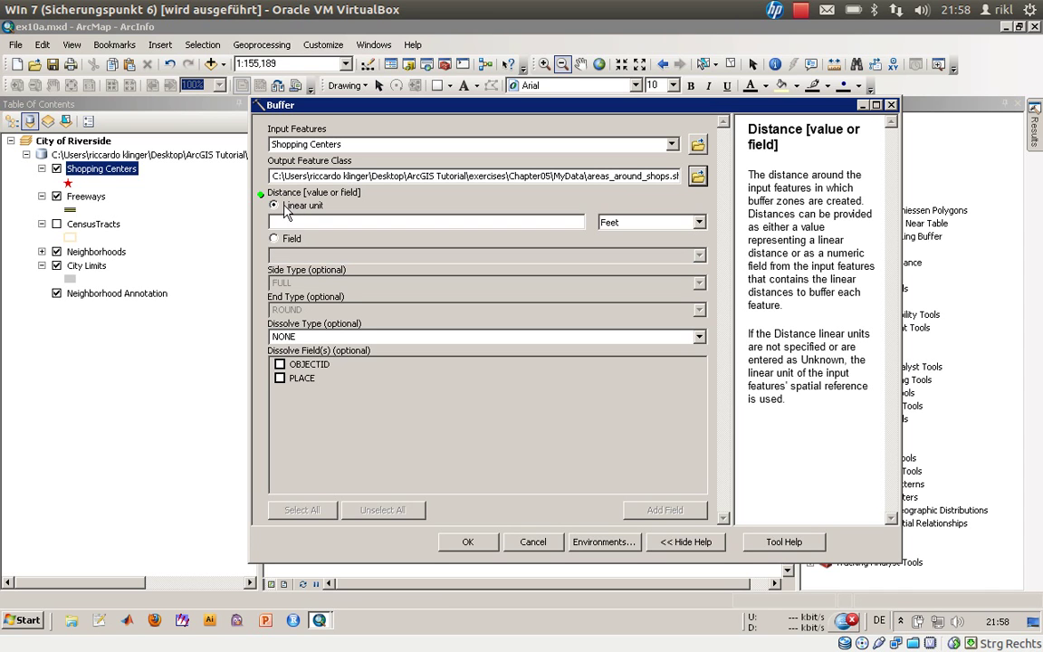
left_click(361, 223)
type("1000")
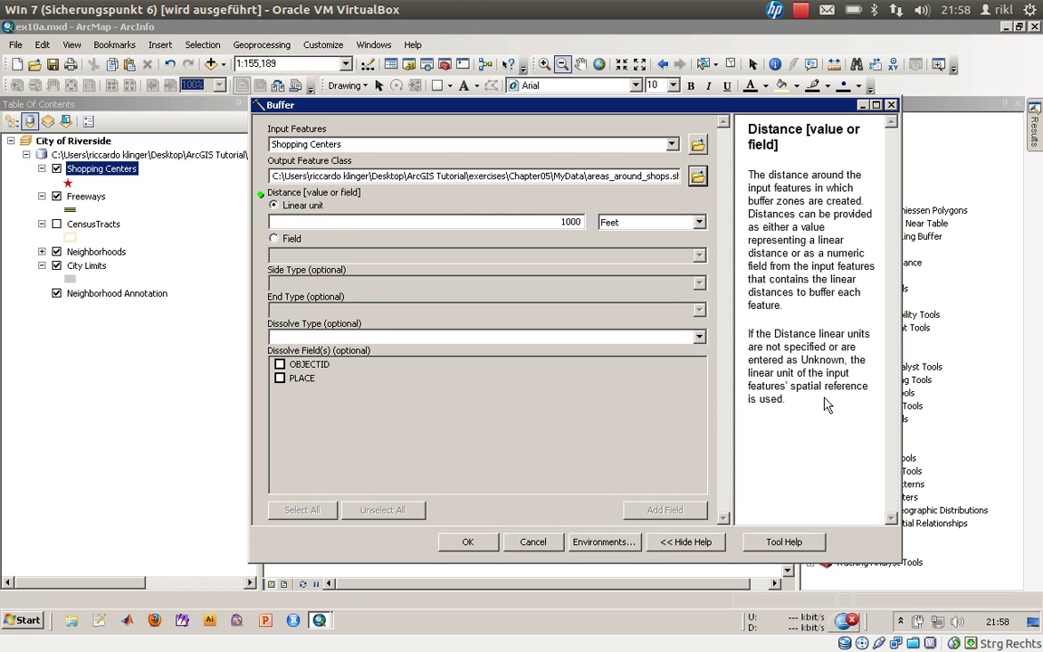
left_click_drag(776, 333, 819, 400)
left_click(759, 335)
left_click_drag(819, 213, 796, 291)
left_click(802, 262)
left_click_drag(809, 238, 822, 293)
left_click(822, 293)
left_click(699, 222)
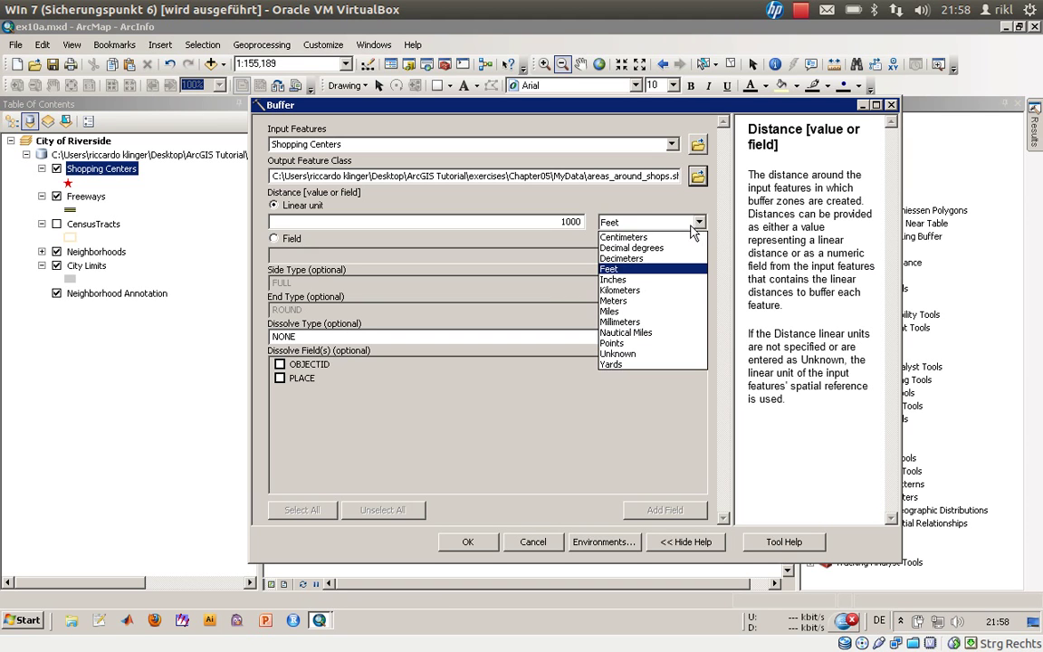
left_click(646, 301)
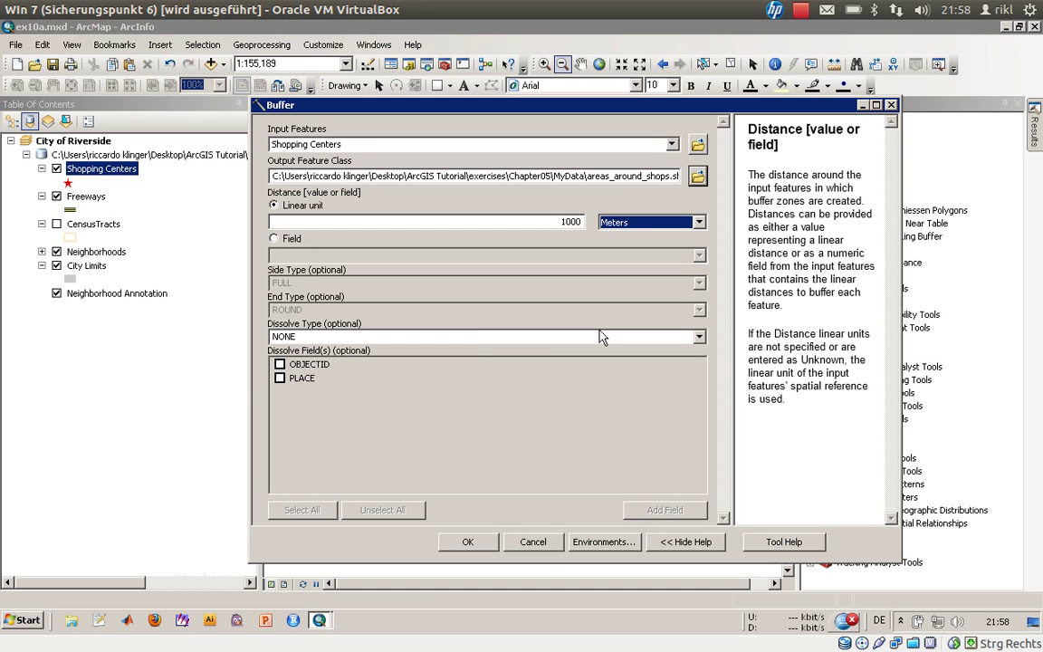
Step: Keep Dissolve Type as NONE and run the buffer
left_click(328, 337)
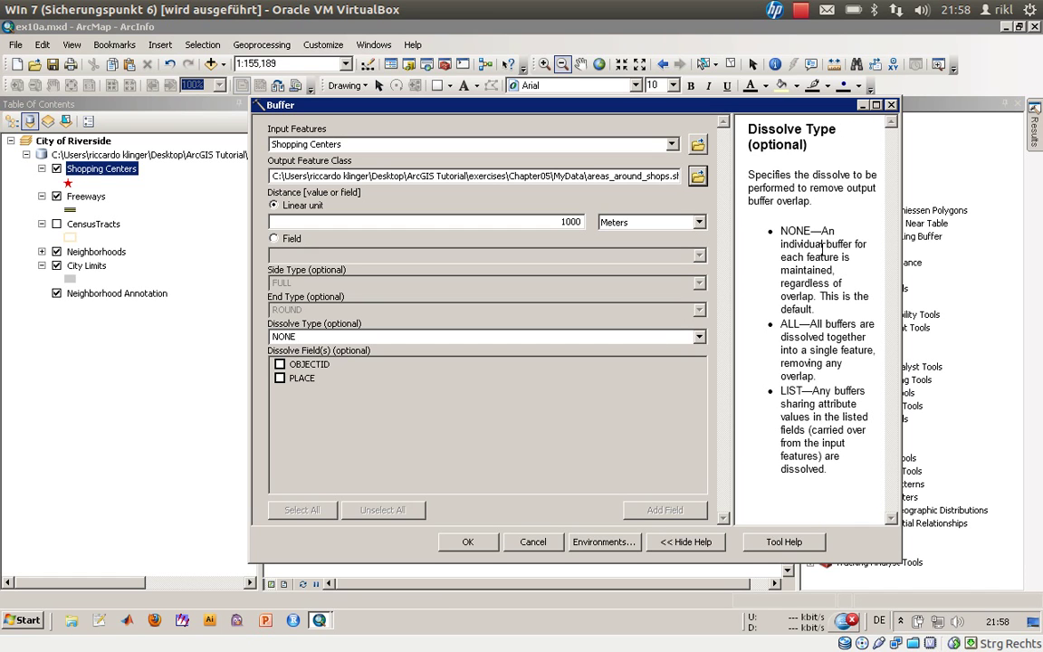
left_click_drag(822, 246, 842, 283)
left_click(846, 289)
left_click(477, 547)
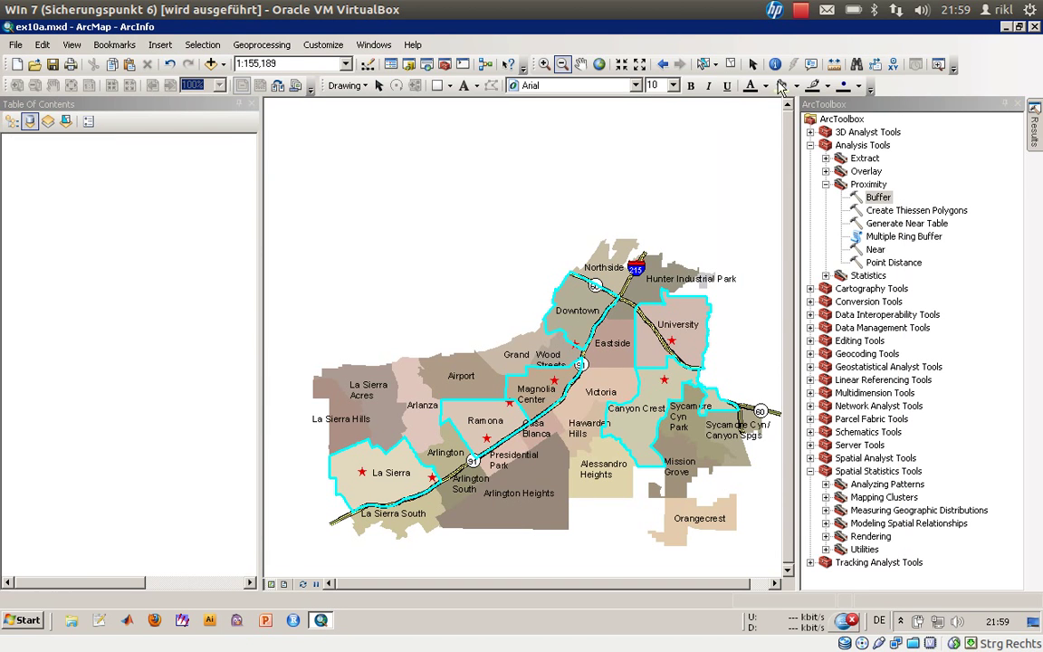
Step: Add the latest Buffer run's areas_around_shops output from Geoprocessing Results to the map
left_click(322, 45)
mouse_move(267, 45)
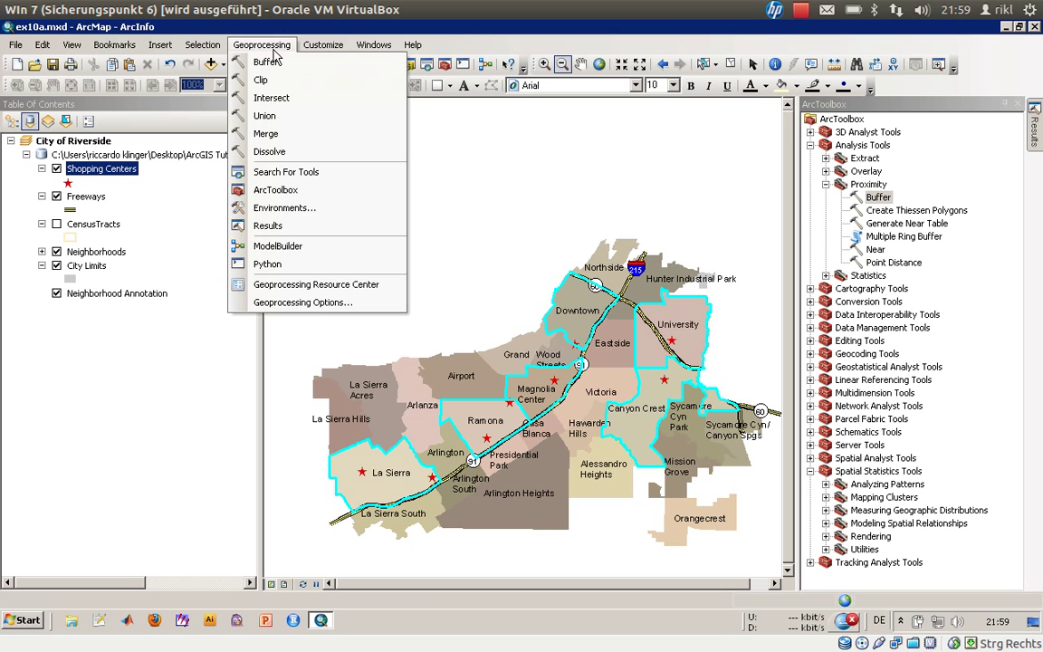
left_click(303, 226)
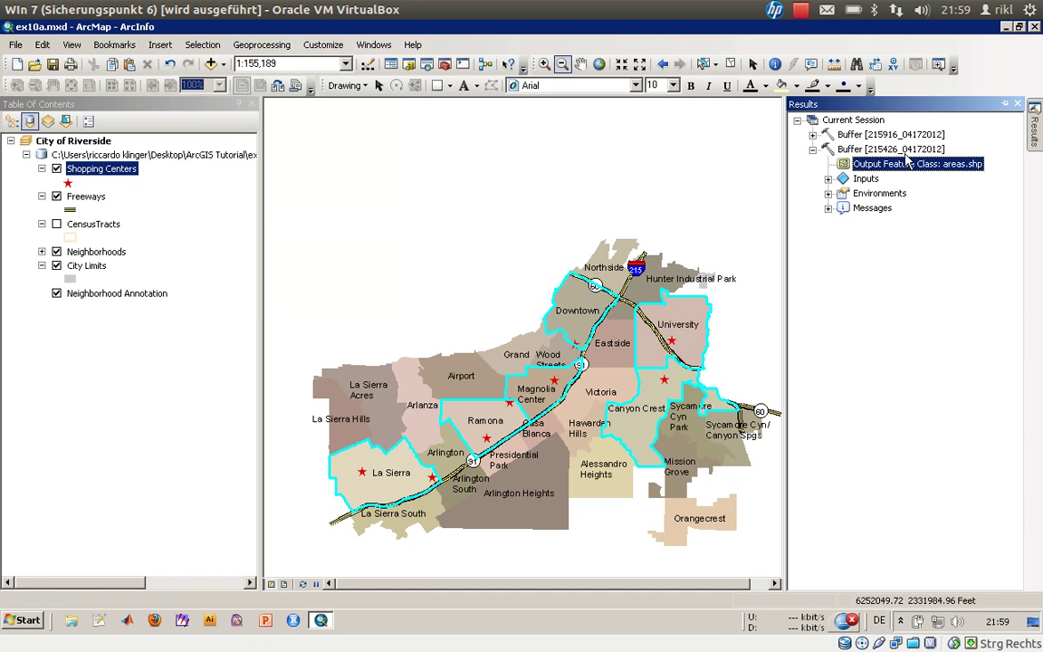
left_click(813, 150)
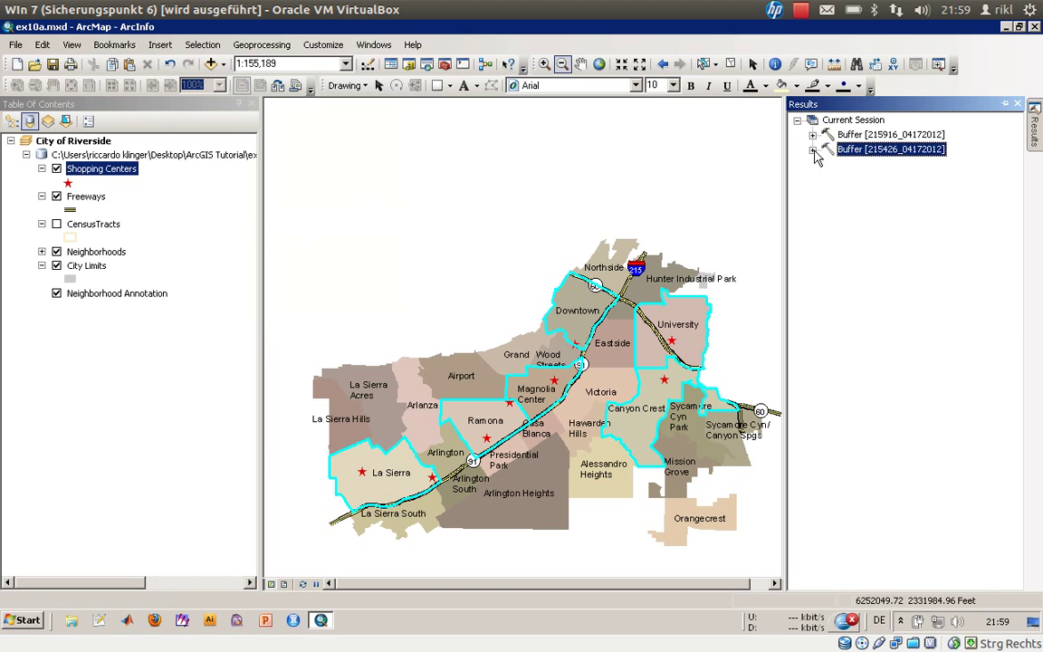
left_click(813, 135)
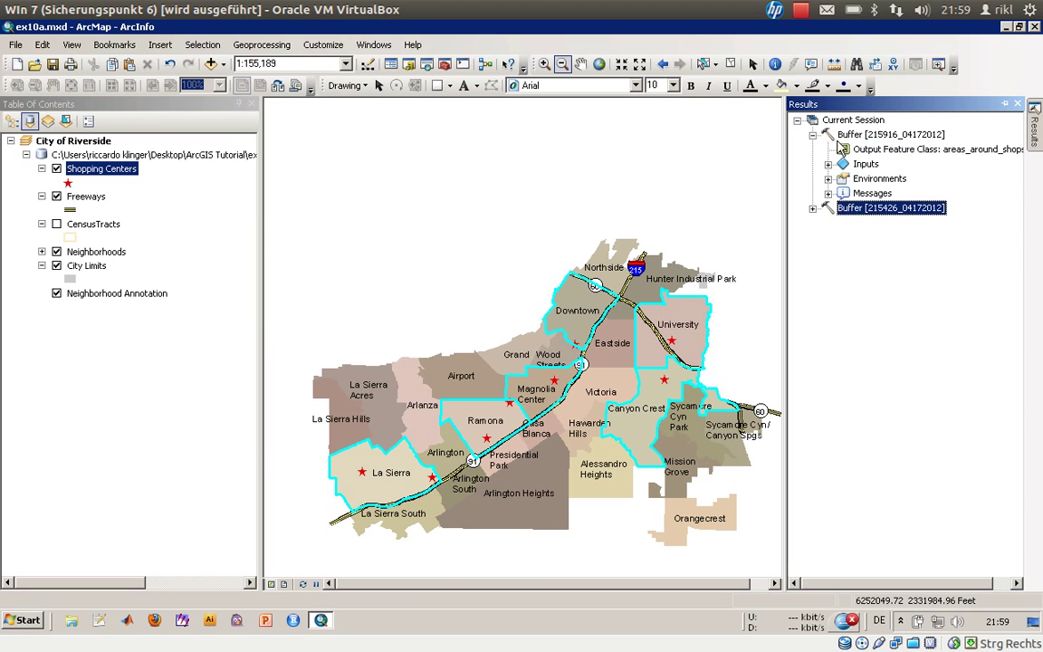
right_click(903, 156)
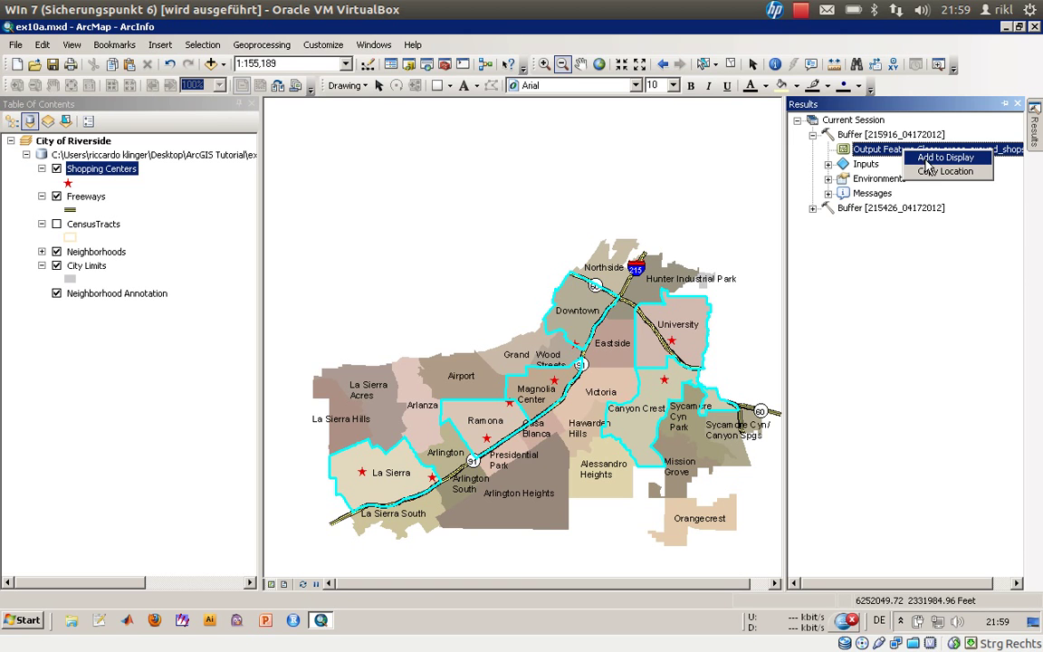
left_click(926, 162)
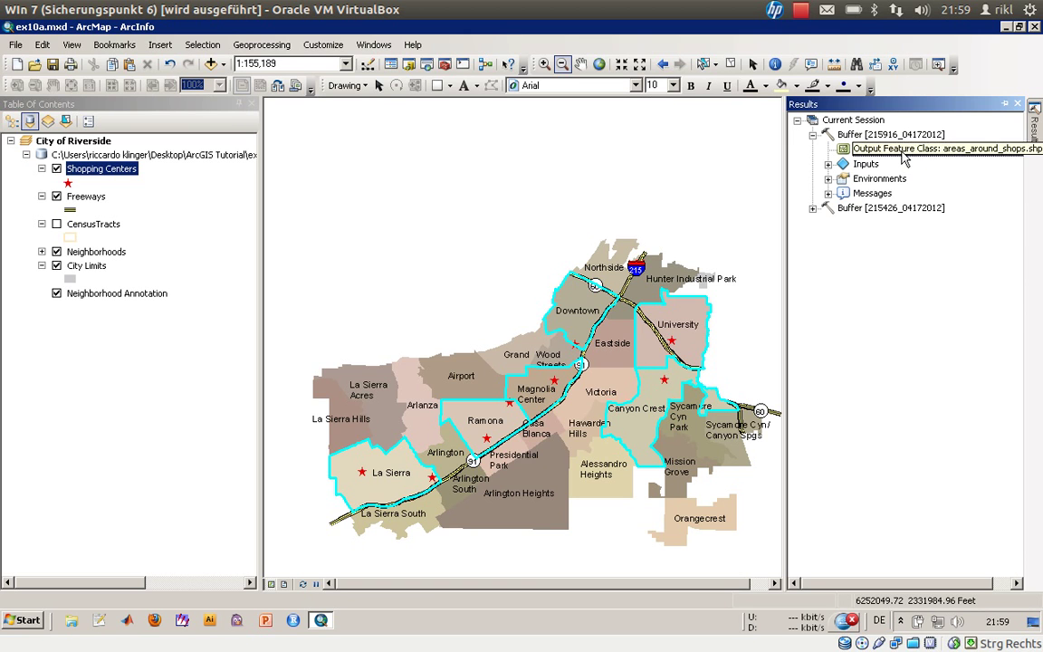
right_click(903, 152)
left_click(919, 162)
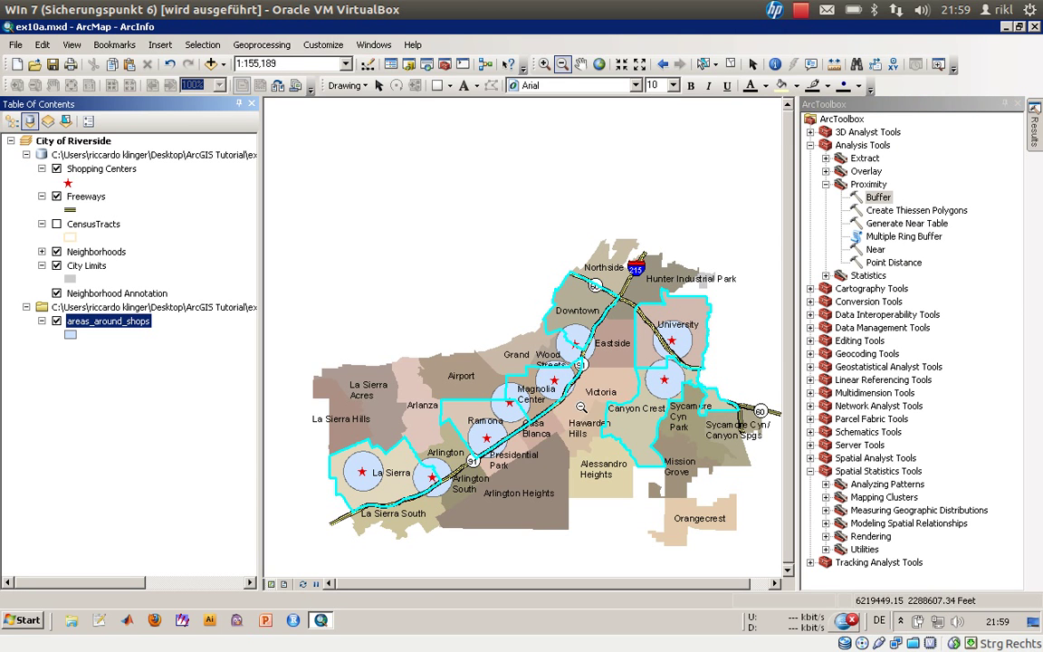
right_click(87, 322)
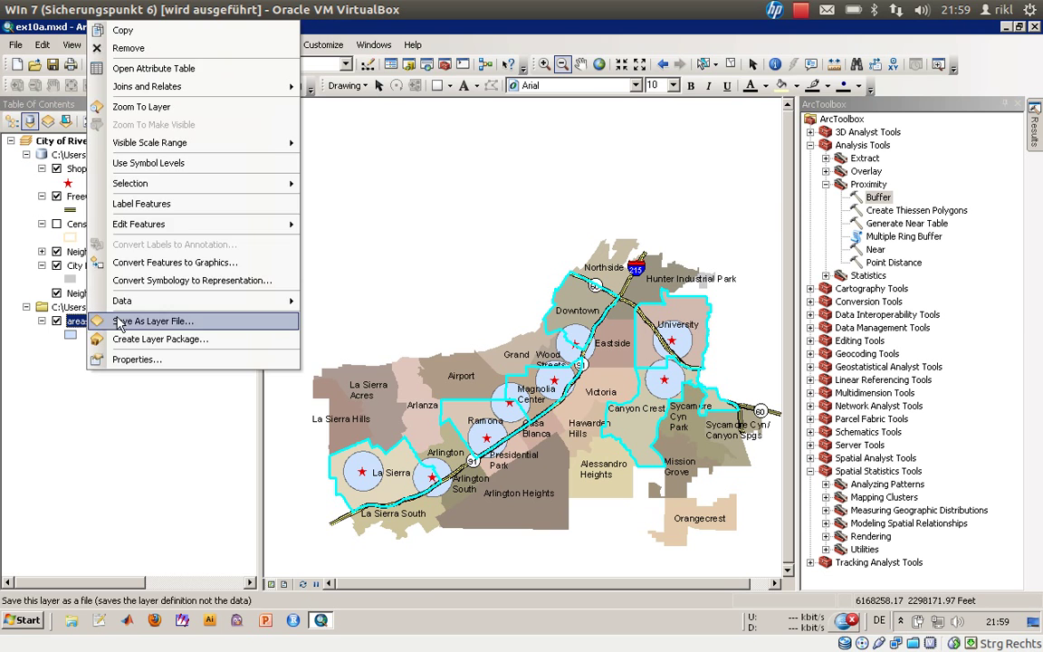
left_click(149, 69)
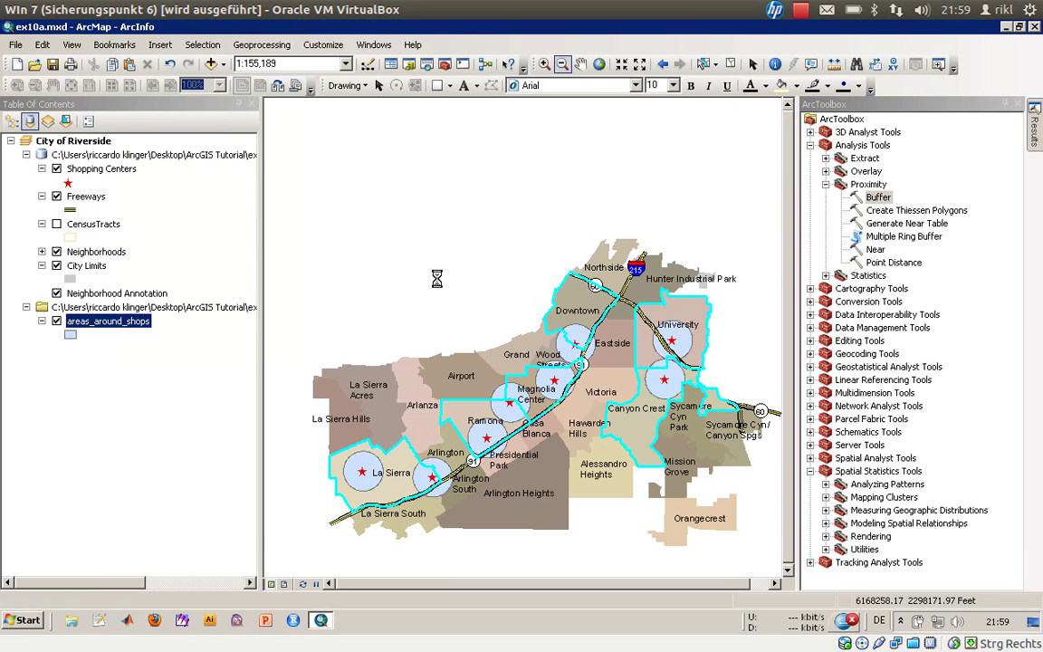
left_click(519, 227)
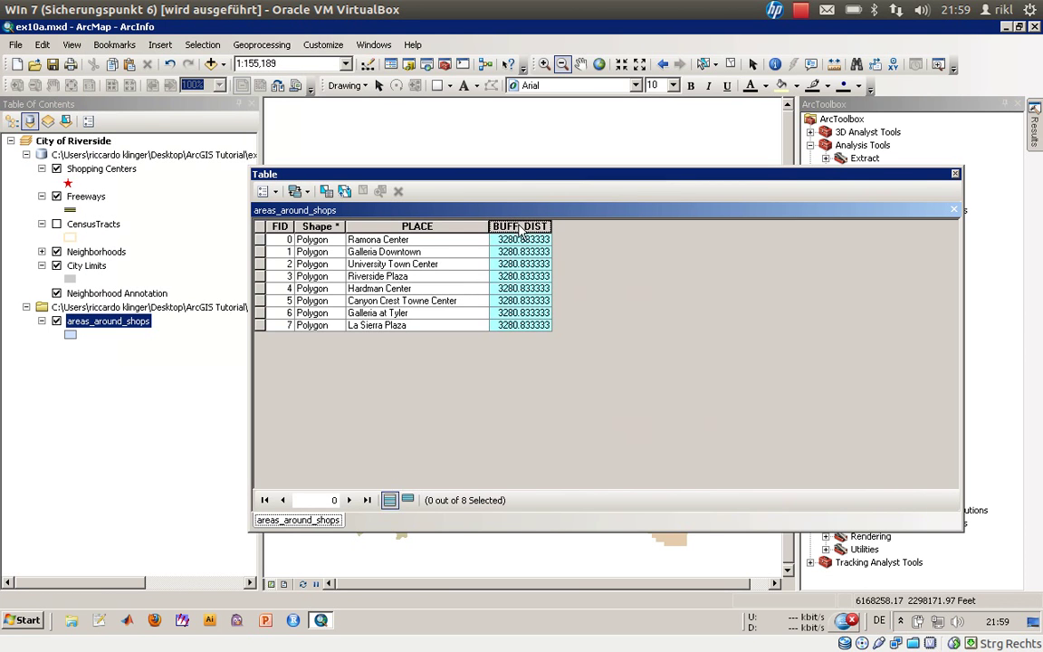
left_click(956, 174)
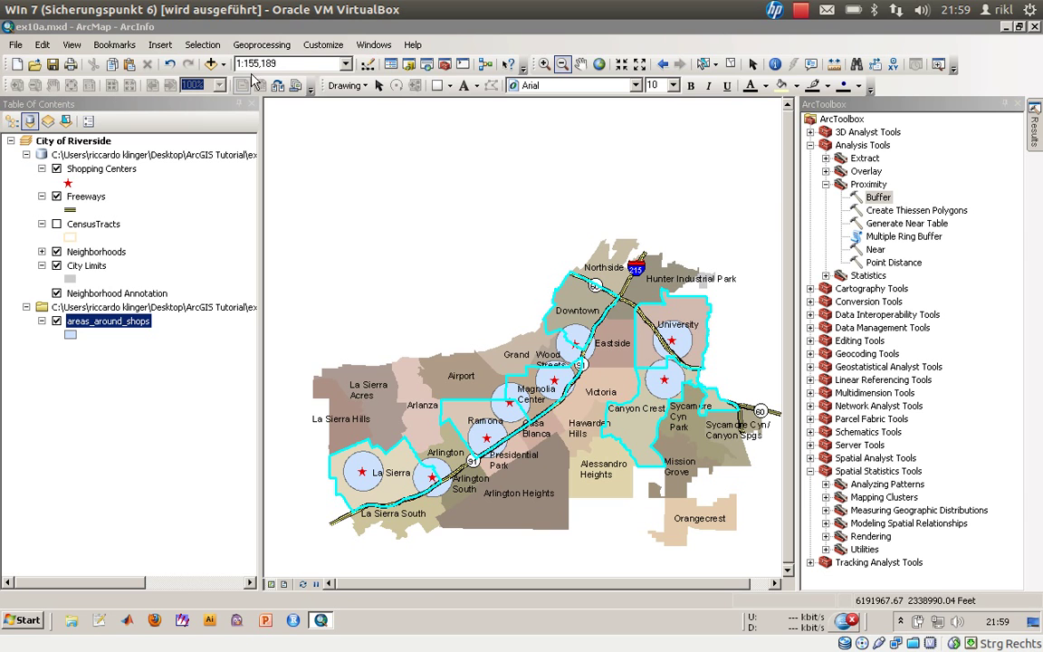
Step: Zoom in with a box drawn around the buffer circle near Eastside
left_click(544, 66)
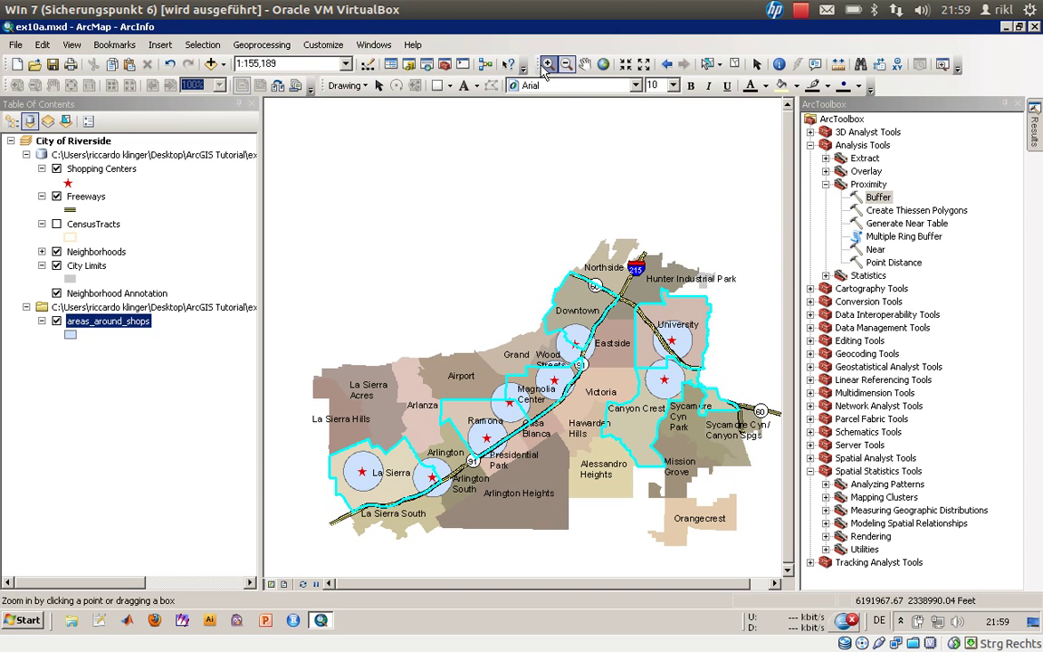
left_click_drag(533, 317, 615, 377)
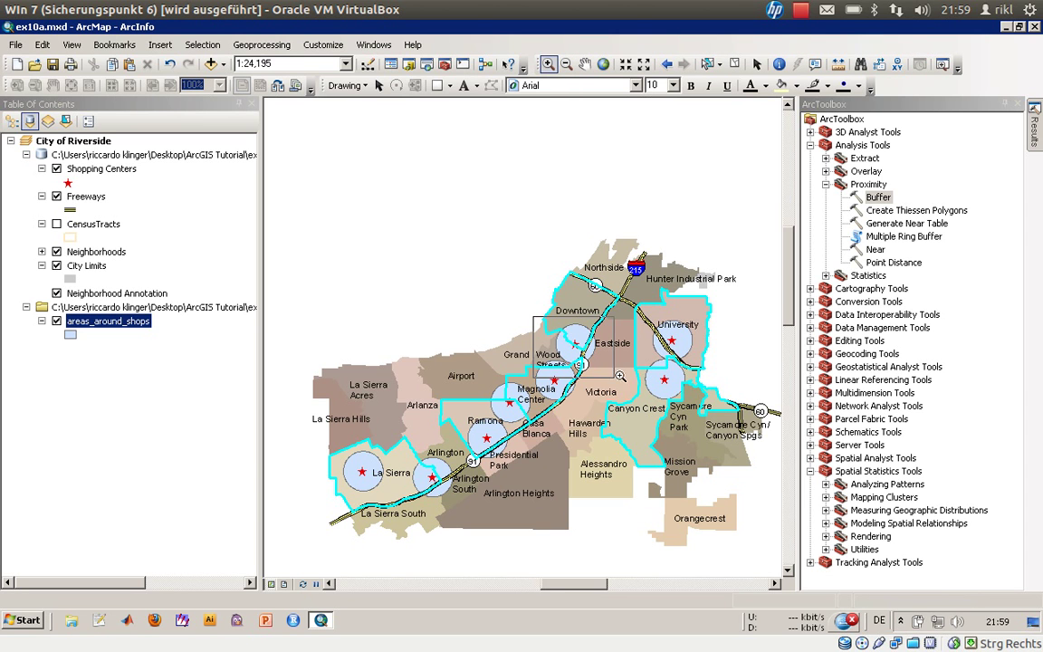
left_click_drag(537, 299, 678, 435)
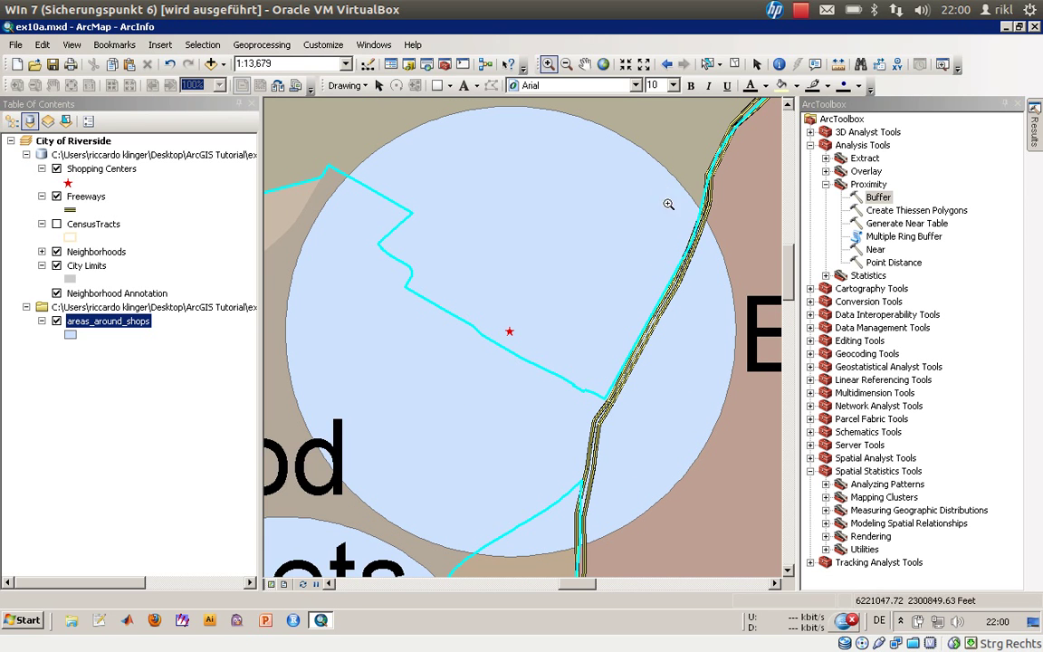
Step: Measure in Kilometers from the shopping center star to the circle edge, confirming 1 km
left_click(838, 65)
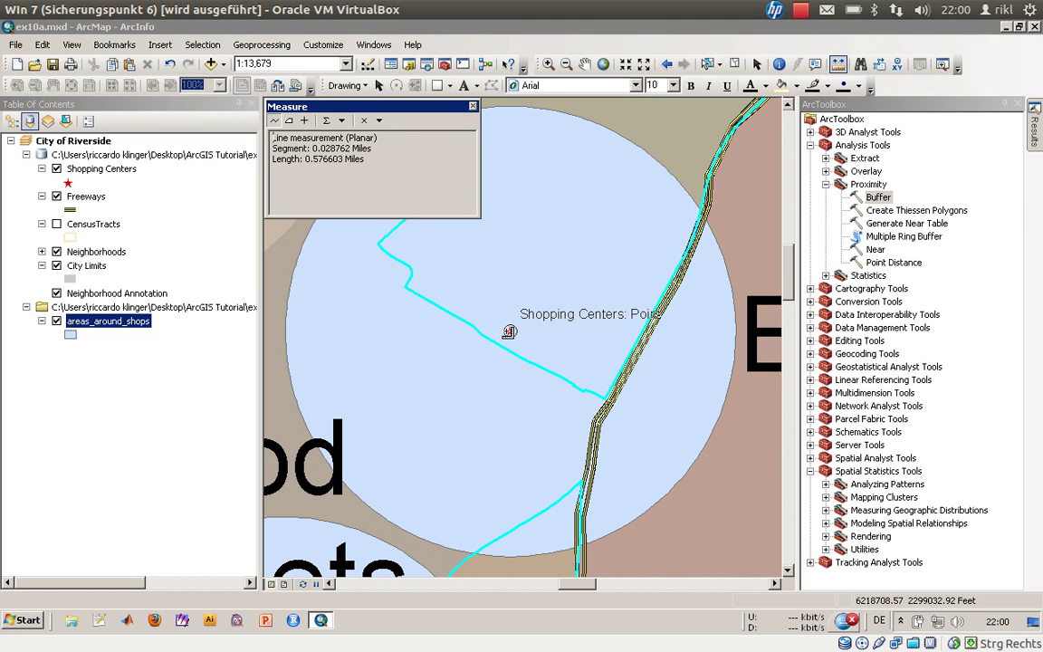
left_click(343, 123)
mouse_move(367, 137)
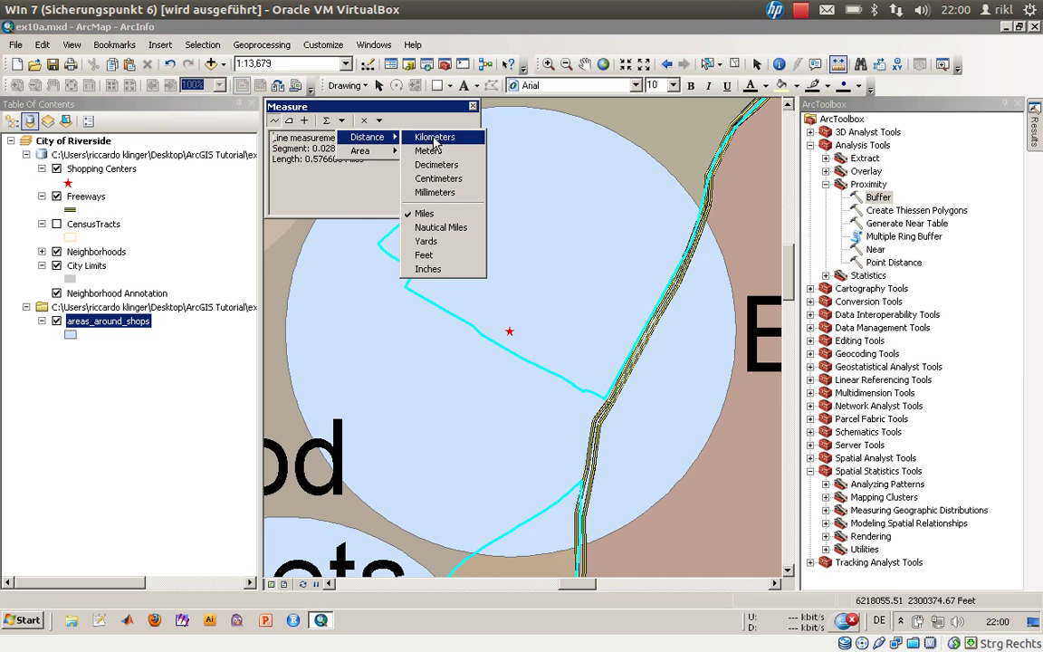
left_click(435, 137)
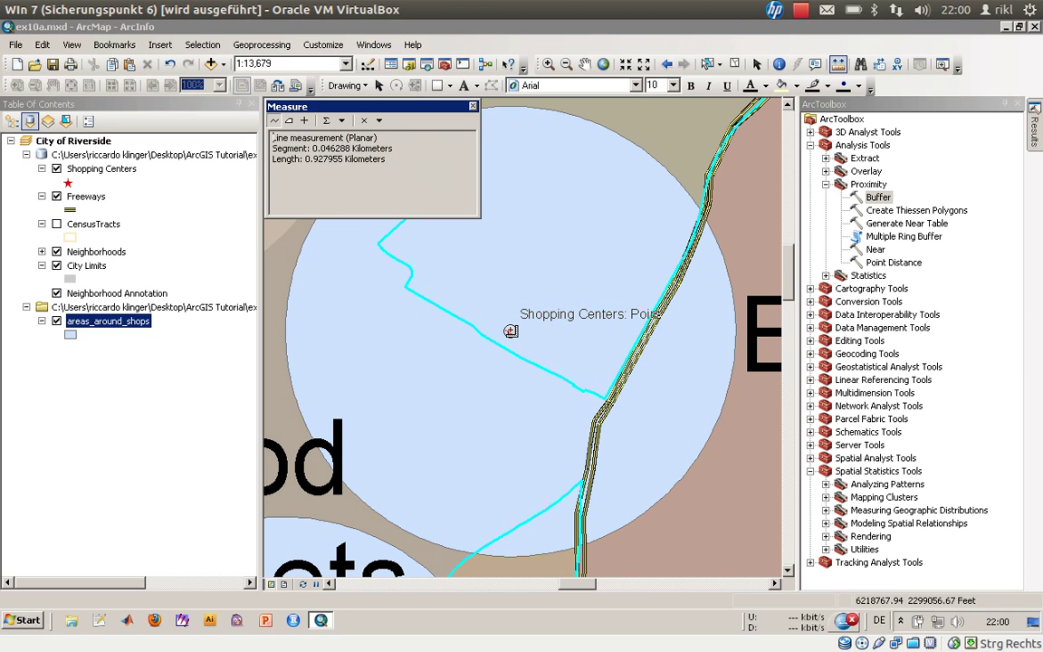
left_click(511, 332)
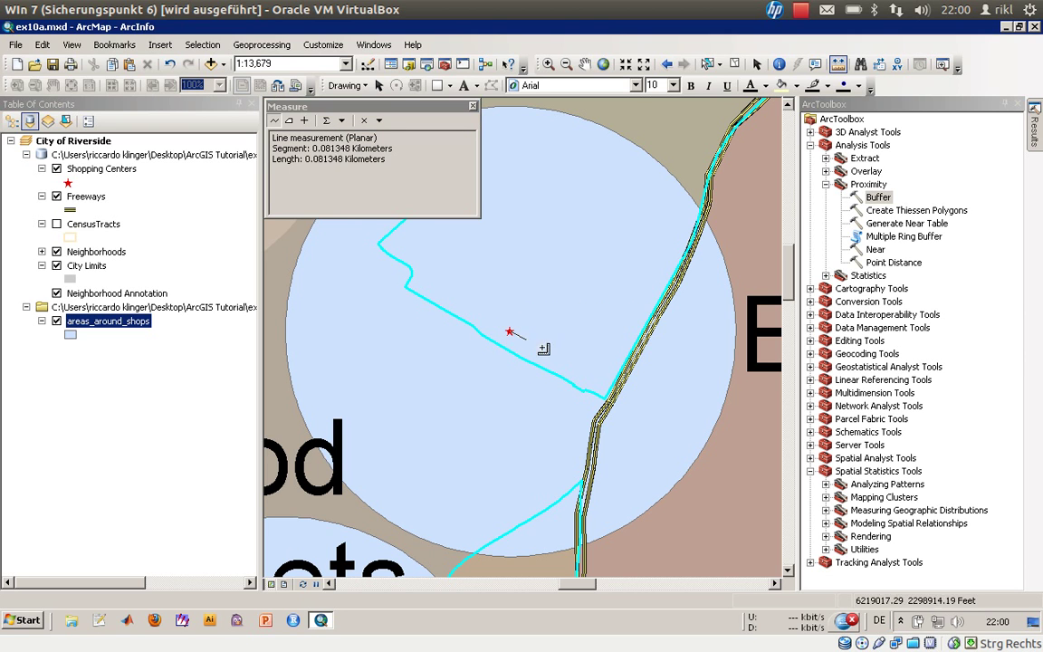
left_click(721, 412)
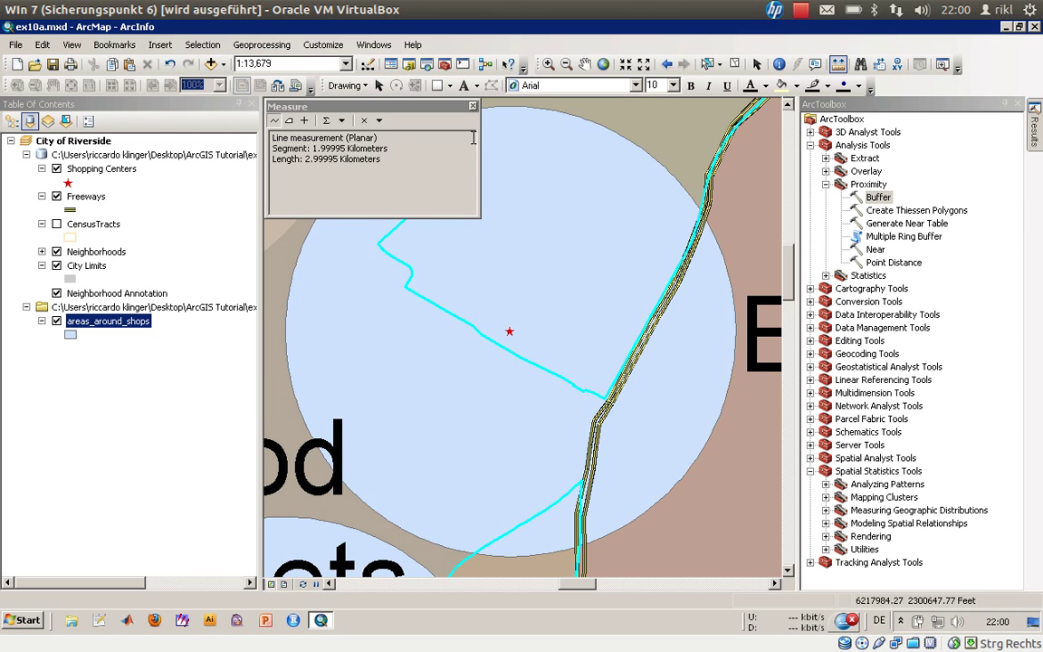
left_click(471, 106)
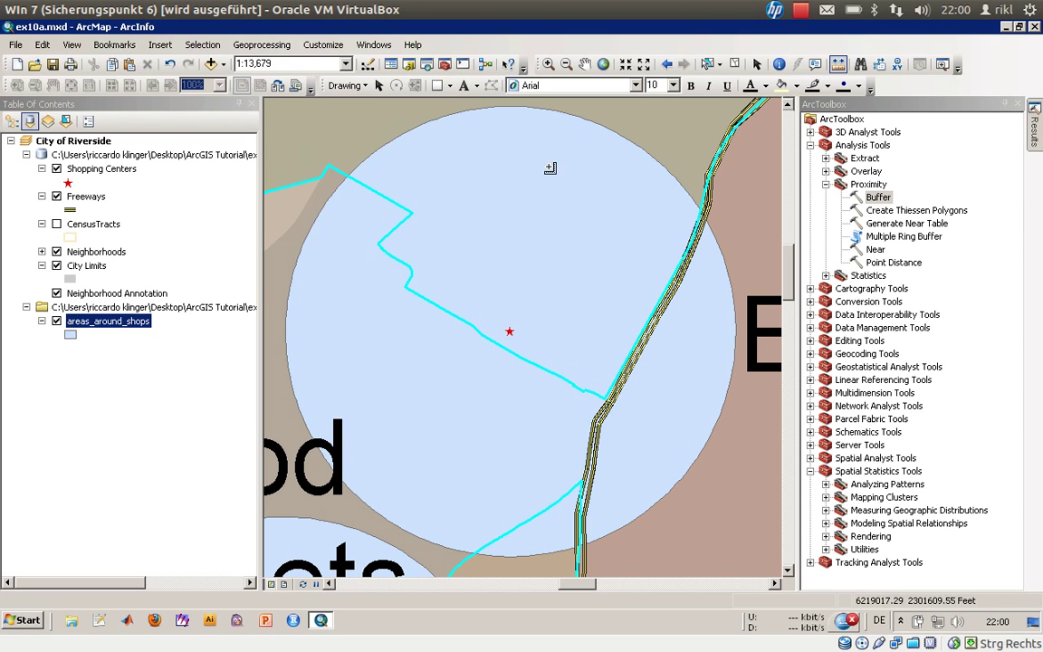